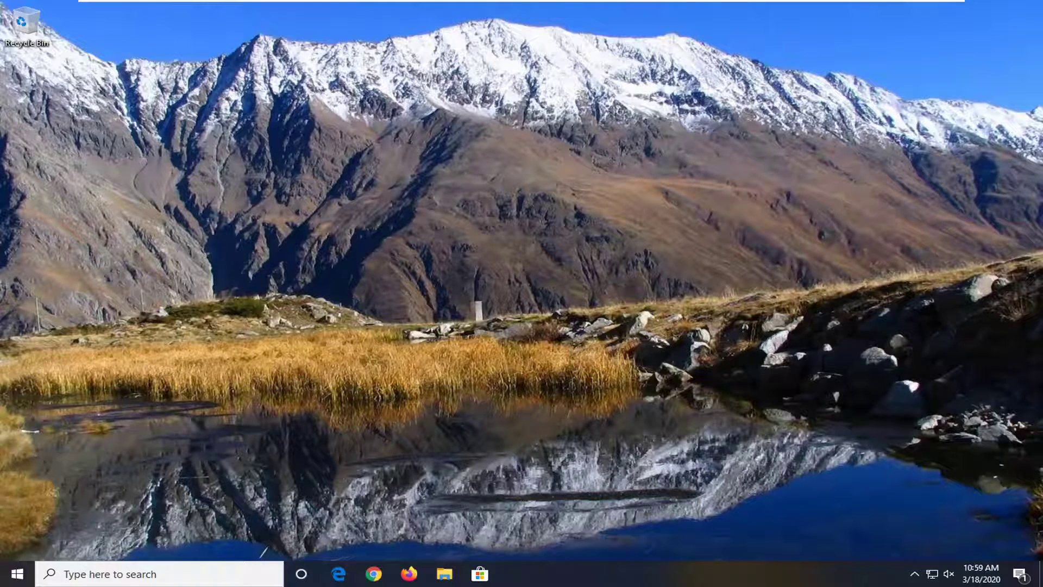
Search 'regedit' from Start and run Registry Editor as administrator, approving the UAC prompt.
left_click(18, 575)
type("r")
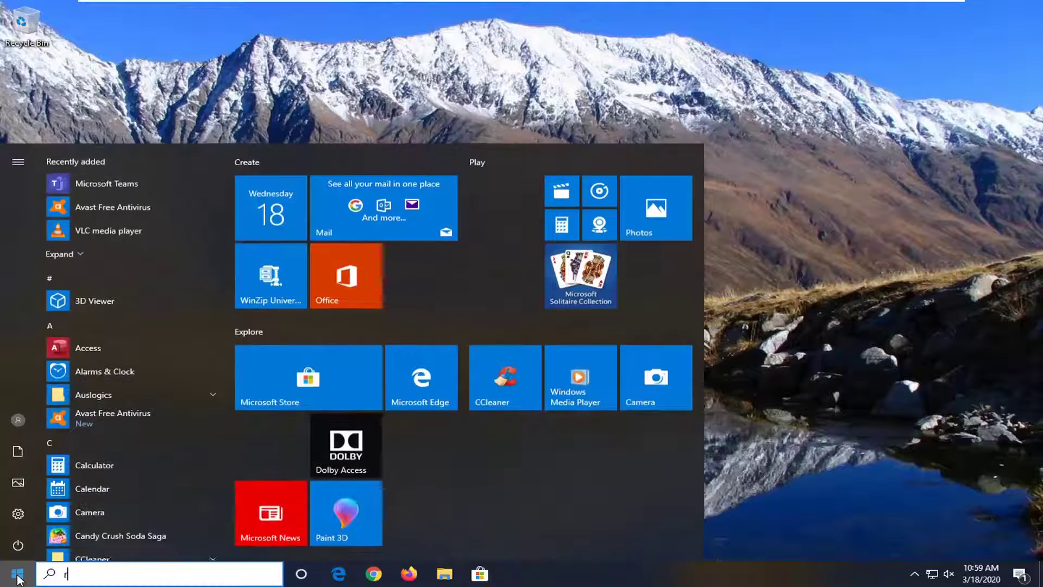
type("egedit")
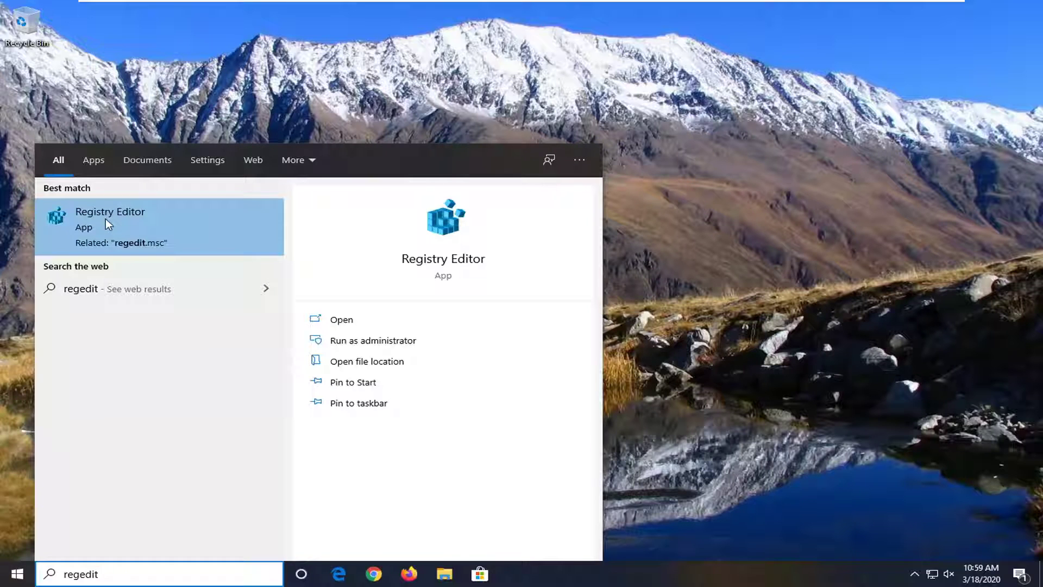
right_click(106, 217)
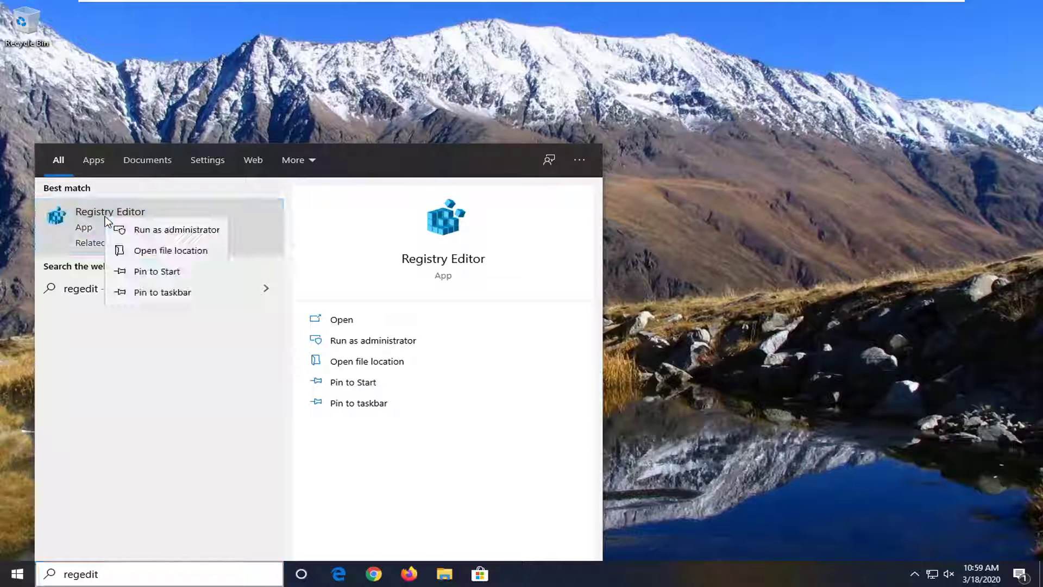
left_click(177, 233)
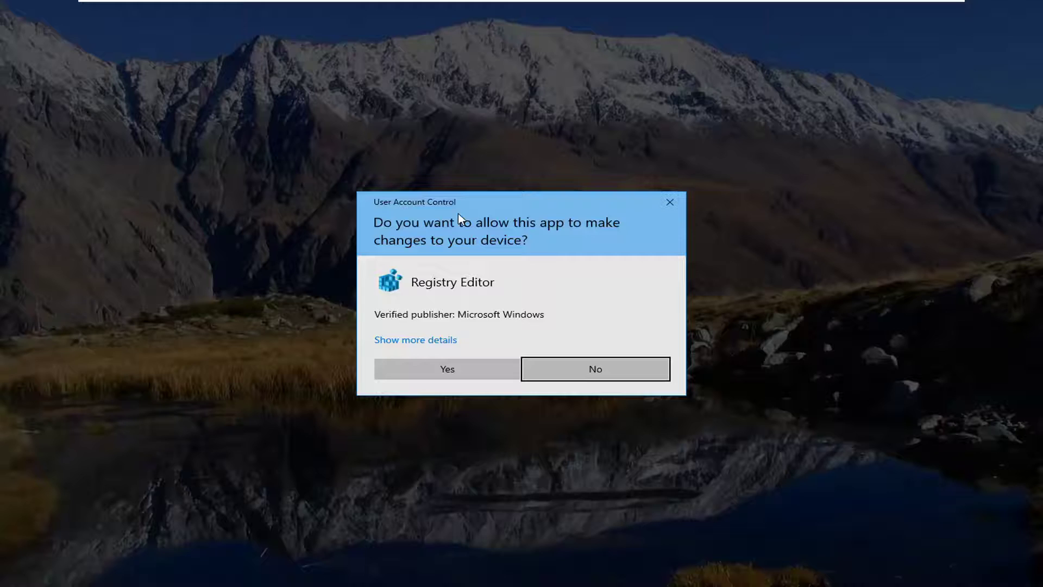
left_click(425, 370)
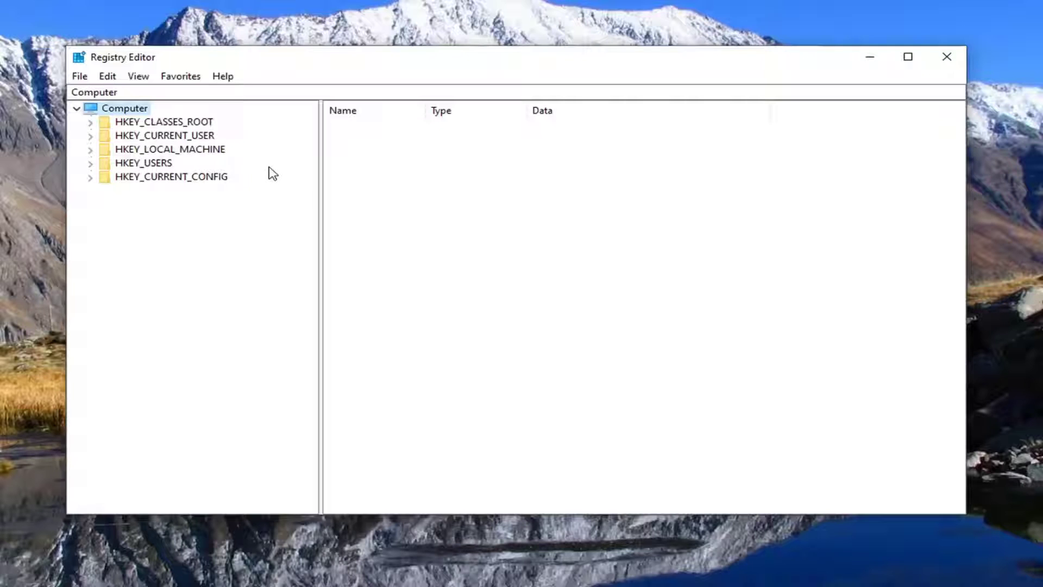
left_click(79, 77)
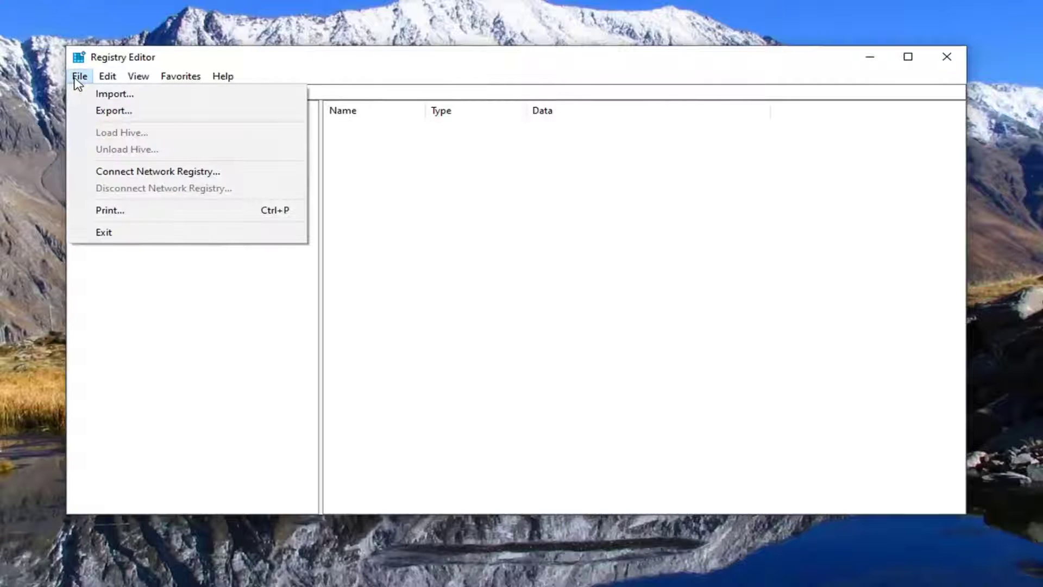
left_click(102, 110)
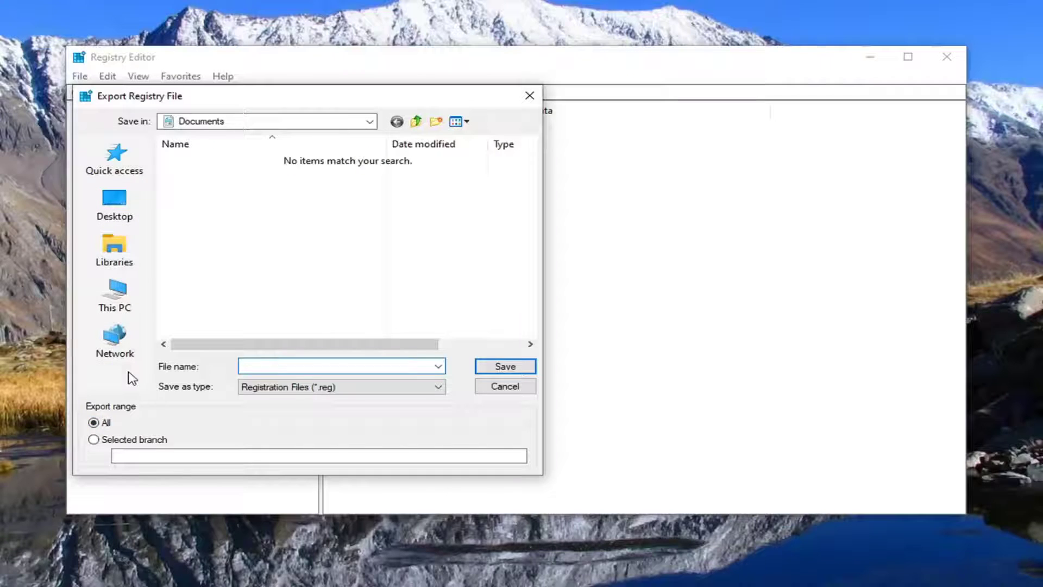
left_click(519, 388)
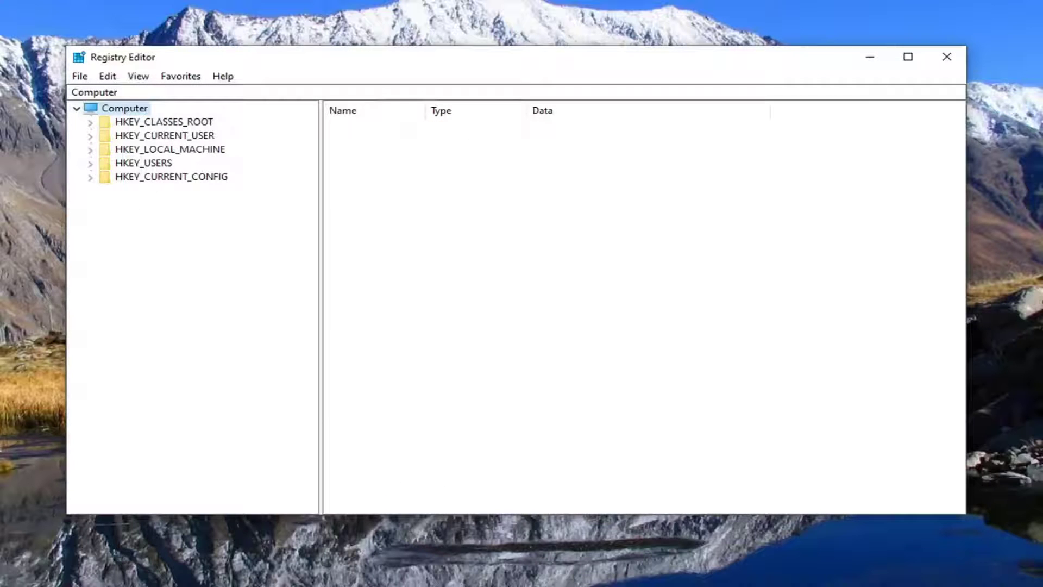
left_click(80, 76)
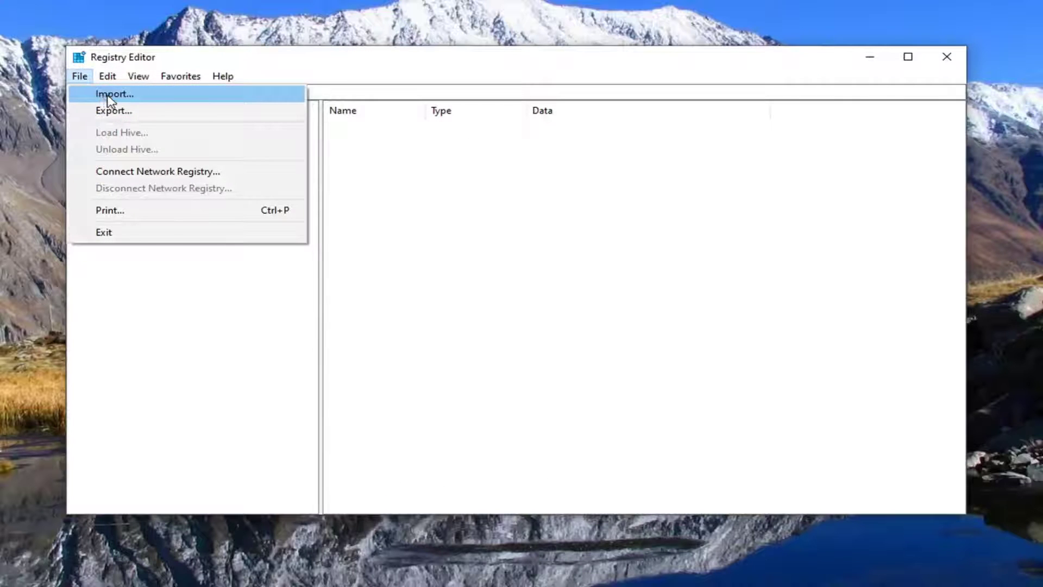
left_click(112, 94)
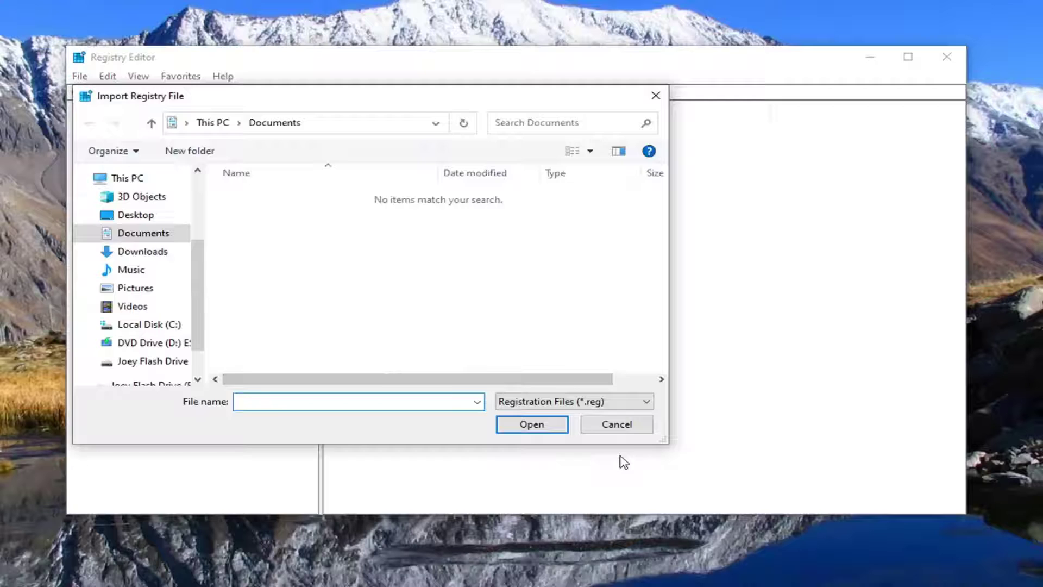
left_click(624, 424)
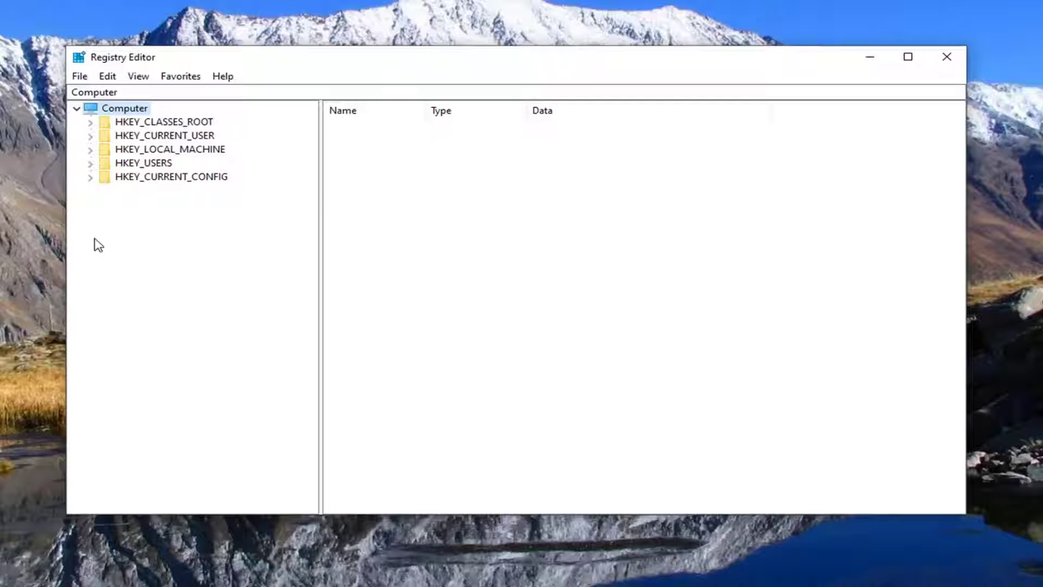
Expand HKEY_LOCAL_MACHINE\SYSTEM\CurrentControlSet\Services to list all service keys.
double_click(144, 151)
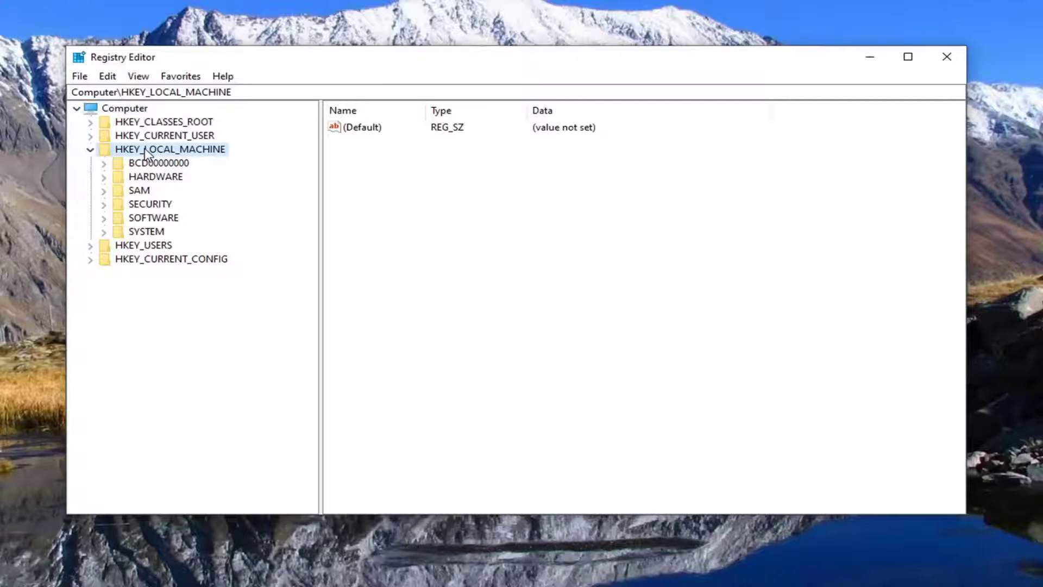
left_click(141, 234)
double_click(141, 234)
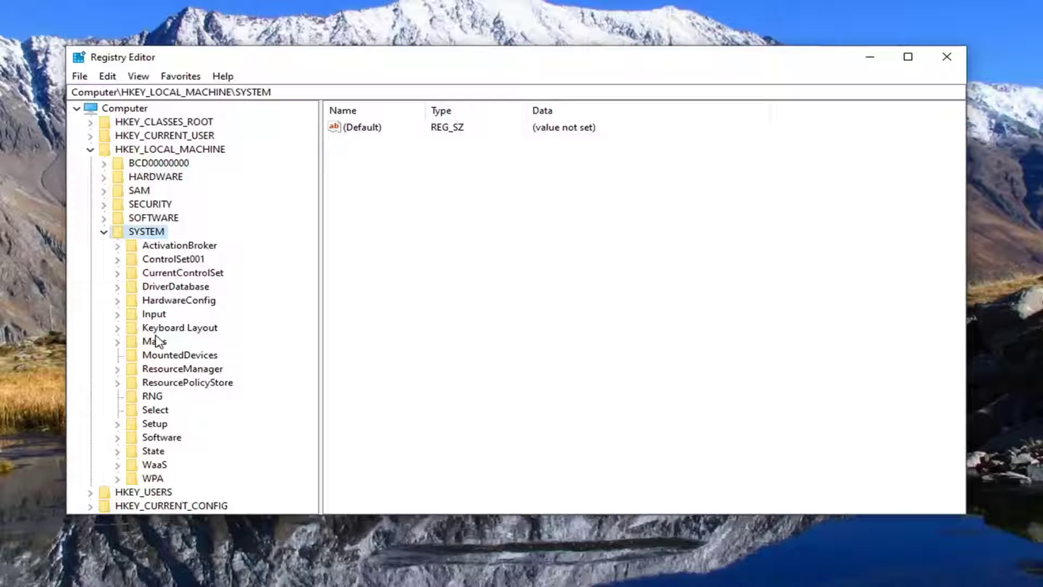
double_click(179, 274)
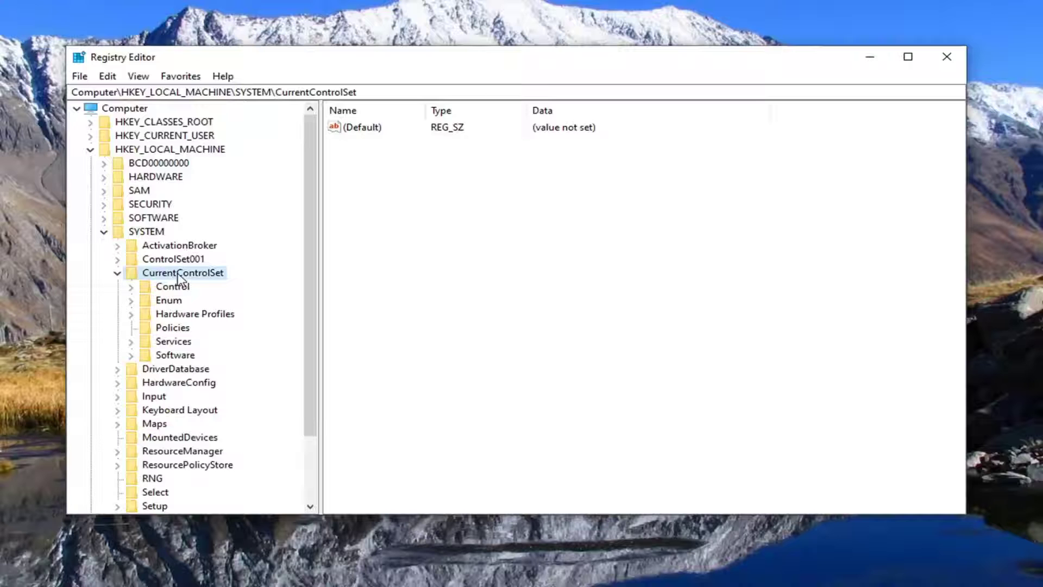
scroll(178, 274, "down", 2)
left_click(156, 277)
left_click(137, 277)
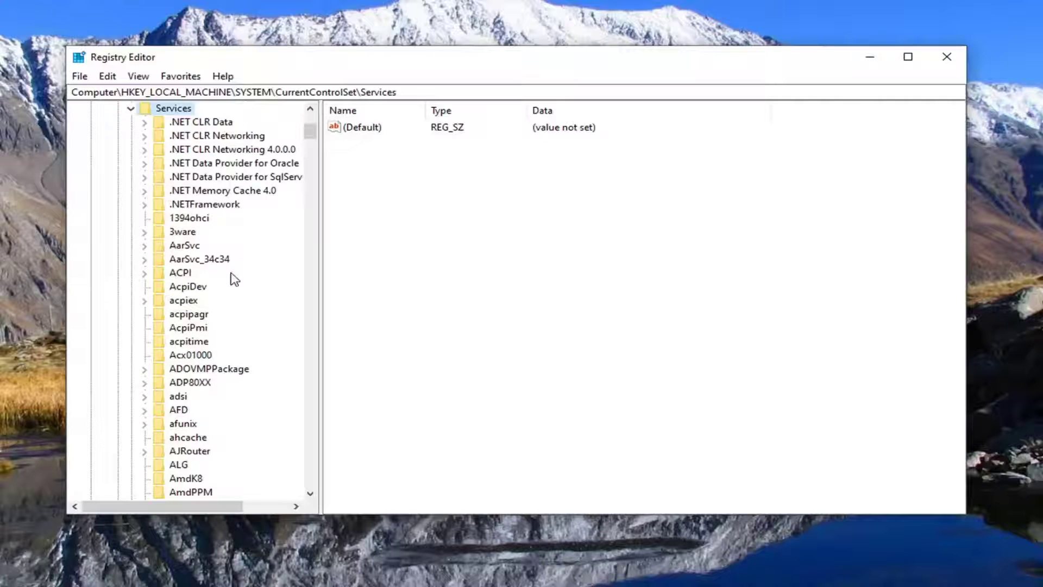
Scroll down the Services list and select the PolicyAgent key to show its values.
scroll(234, 285, "down", 2)
scroll(231, 284, "down", 20)
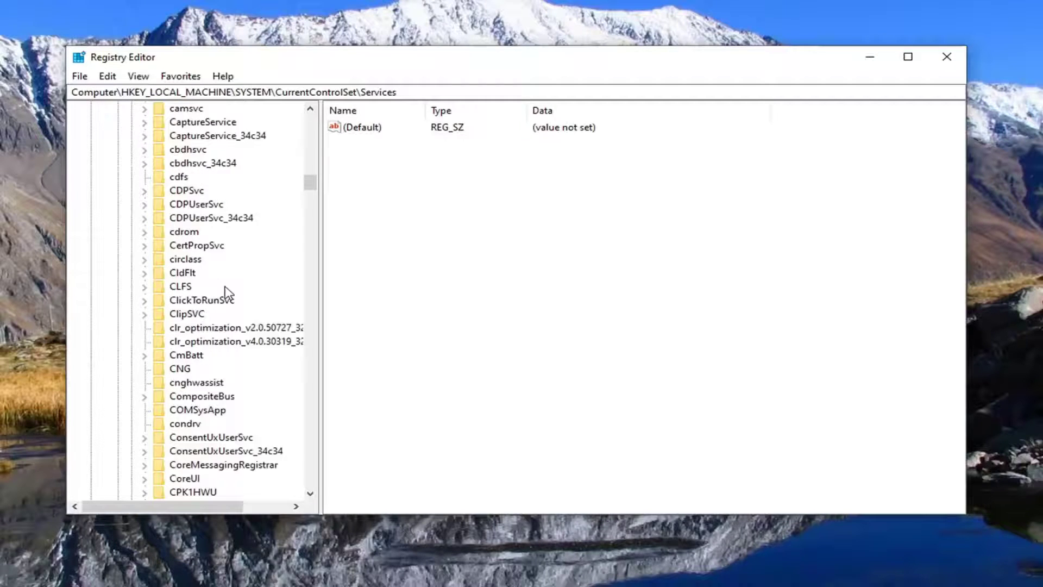
scroll(225, 291, "down", 20)
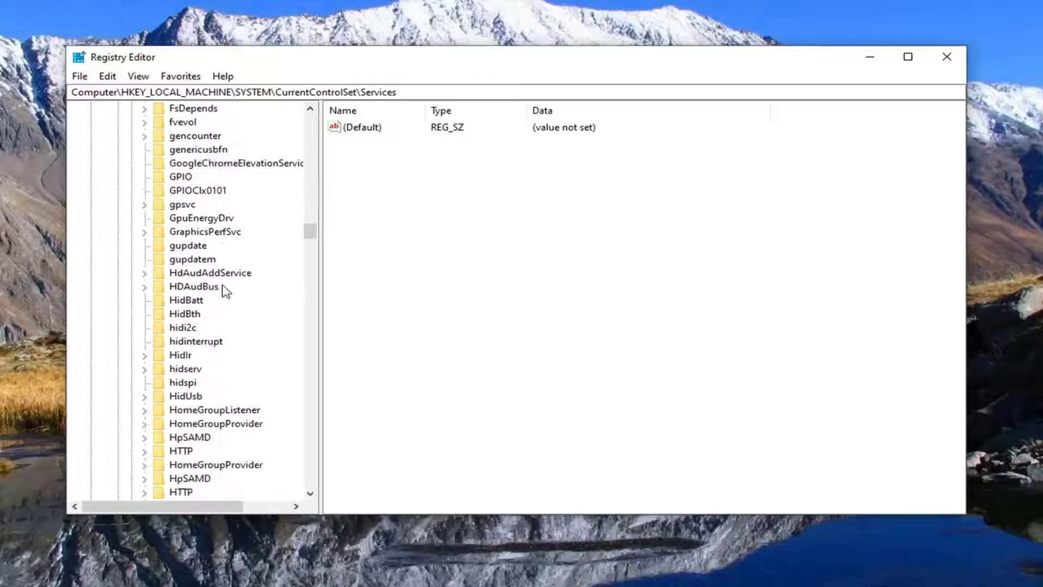
scroll(222, 291, "down", 6)
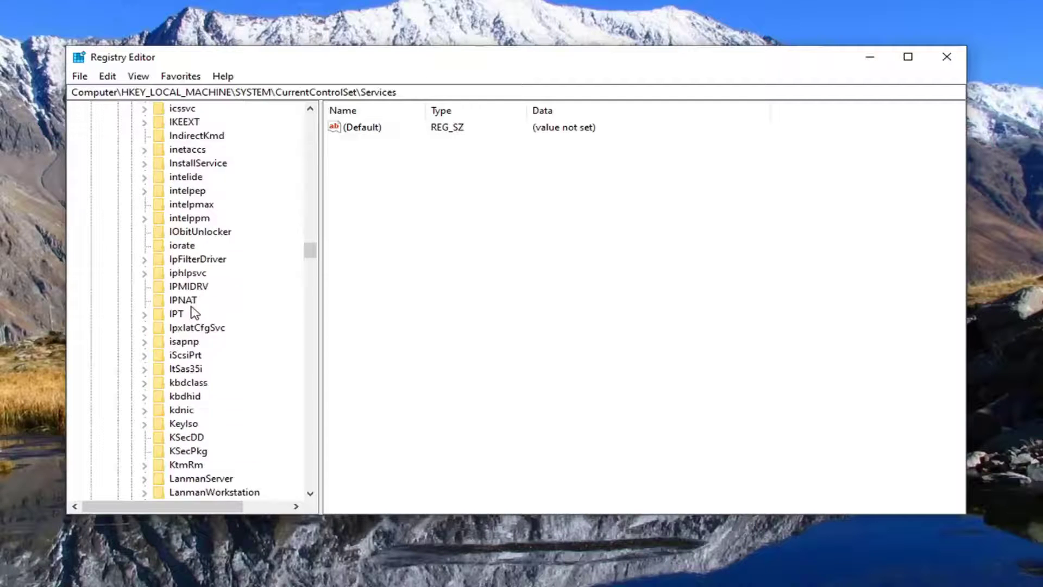
scroll(196, 402, "up", 5)
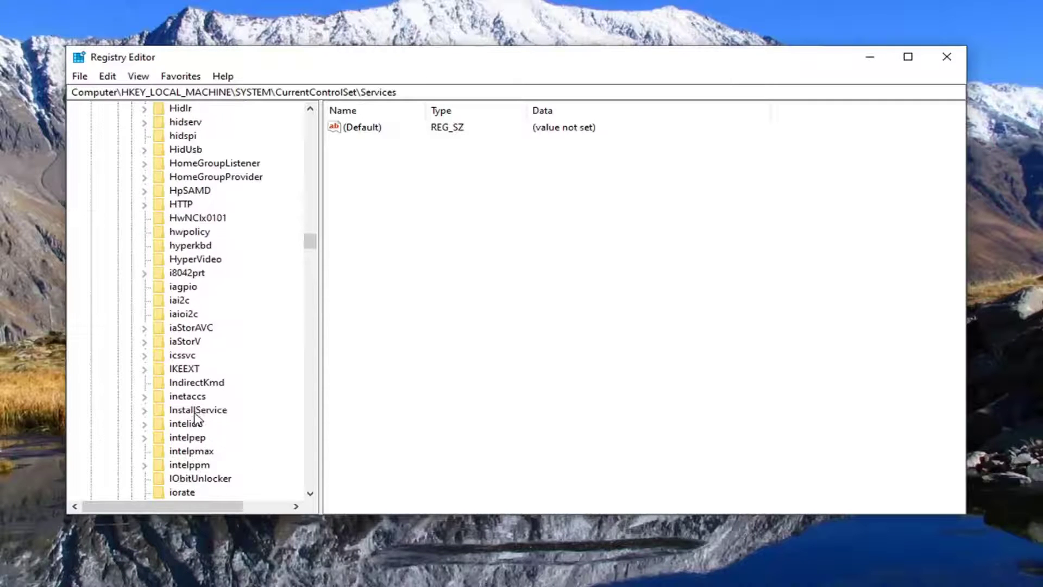
scroll(201, 399, "down", 7)
scroll(204, 394, "down", 15)
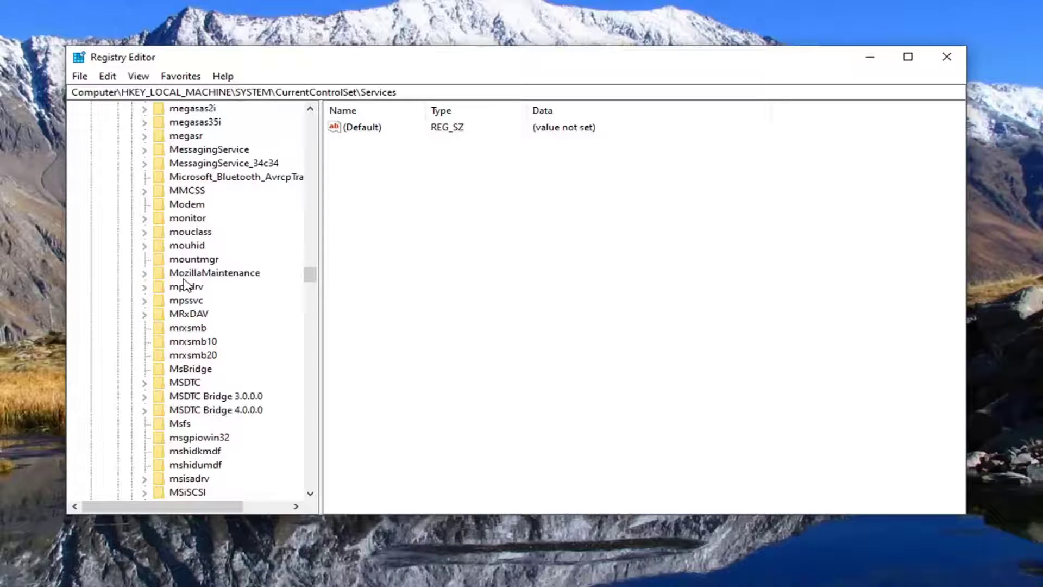
scroll(183, 293, "down", 17)
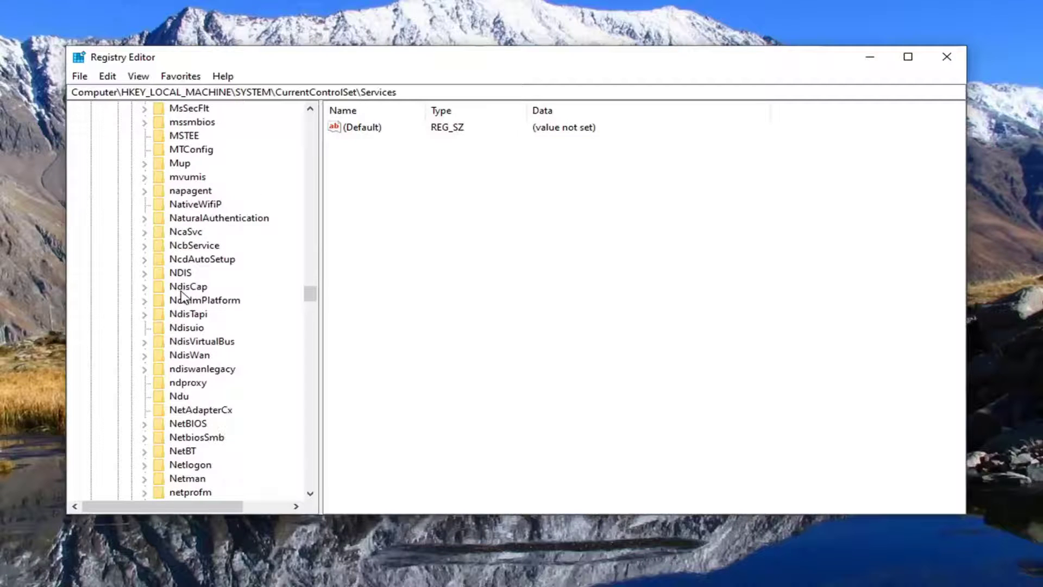
scroll(183, 293, "down", 12)
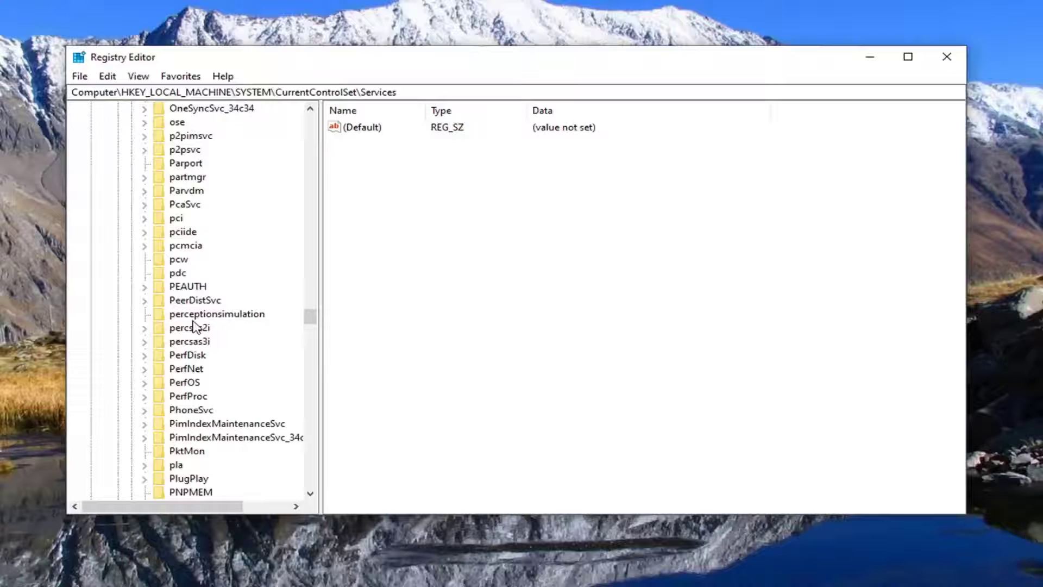
scroll(190, 332, "down", 1)
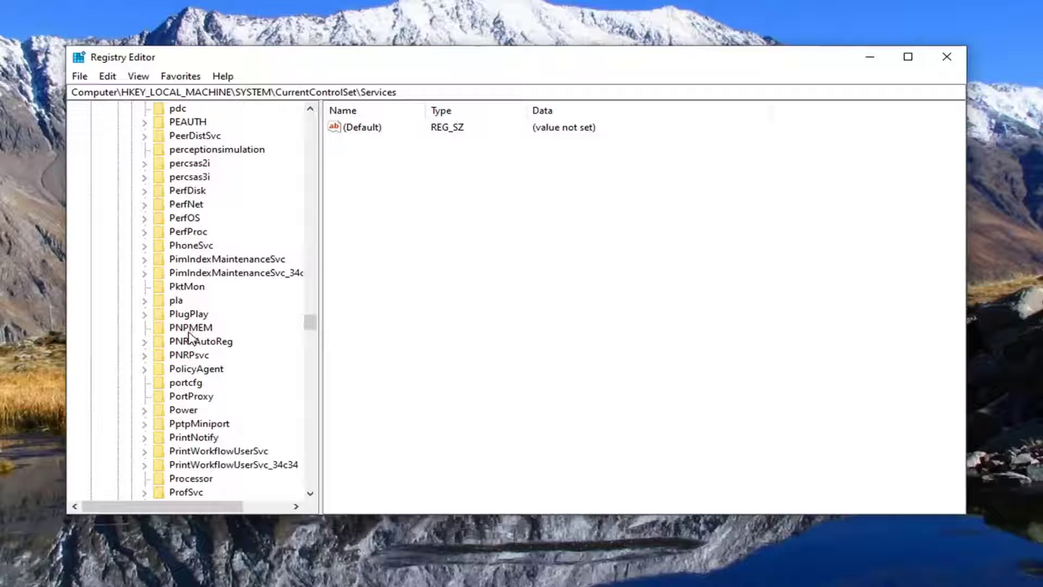
scroll(209, 442, "down", 2)
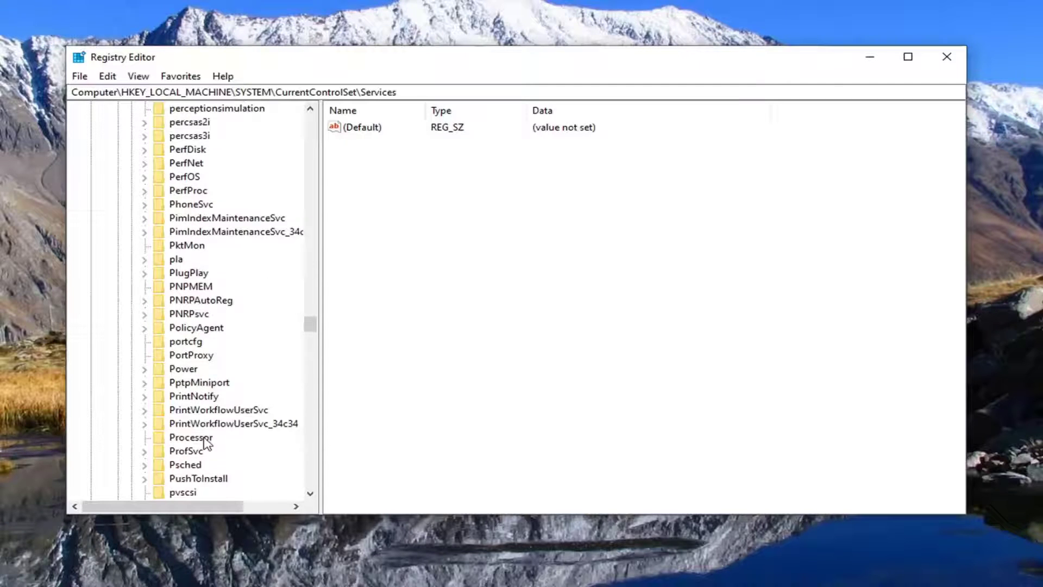
left_click(194, 287)
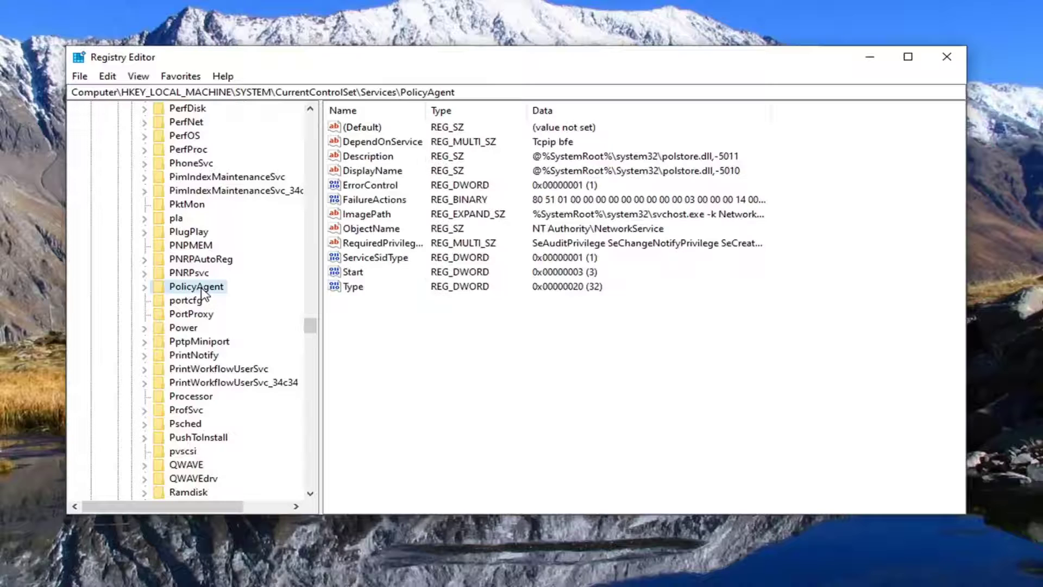
Add a DWORD (32-bit) value named AssumeUDPEncapsulationContextOnSendRule to PolicyAgent and widen the Name column.
scroll(201, 304, "up", 1)
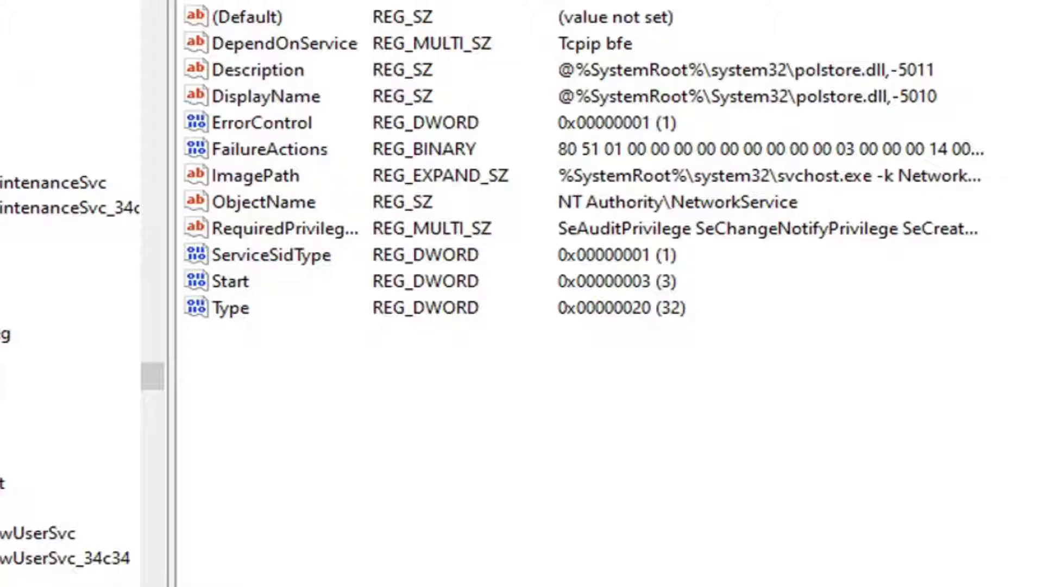
right_click(269, 362)
mouse_move(380, 382)
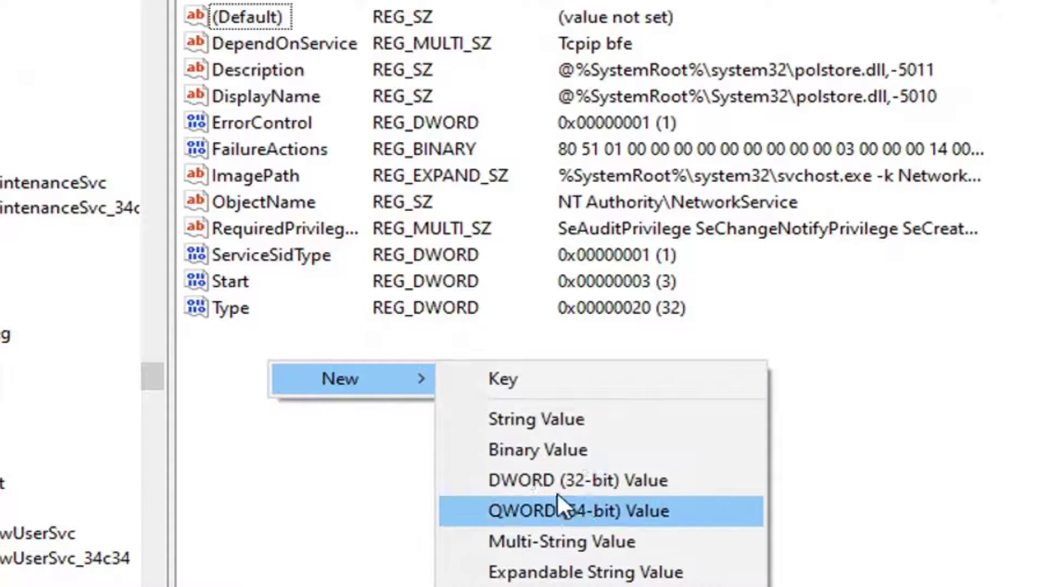
left_click(545, 478)
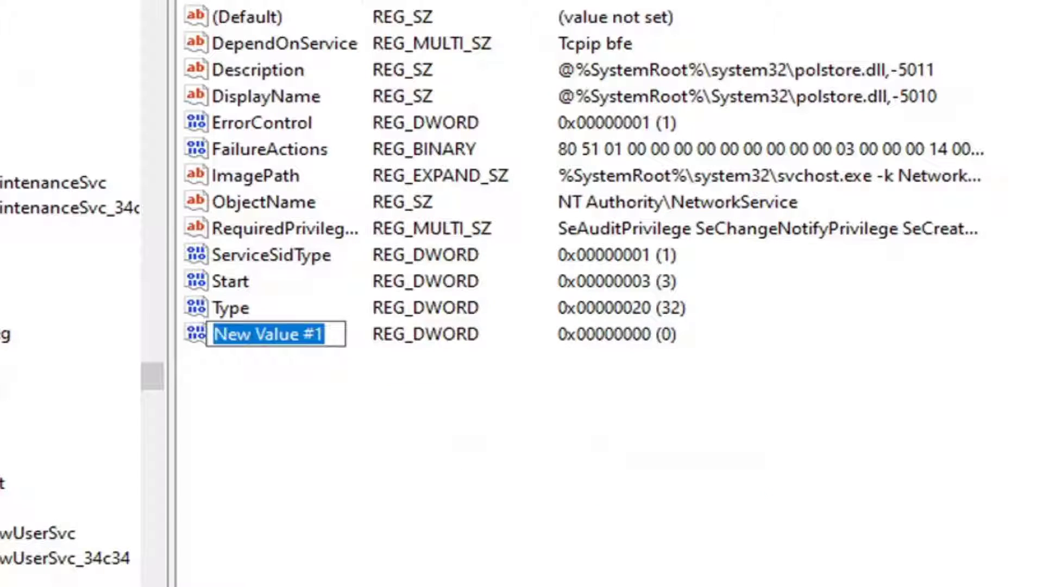
right_click(286, 332)
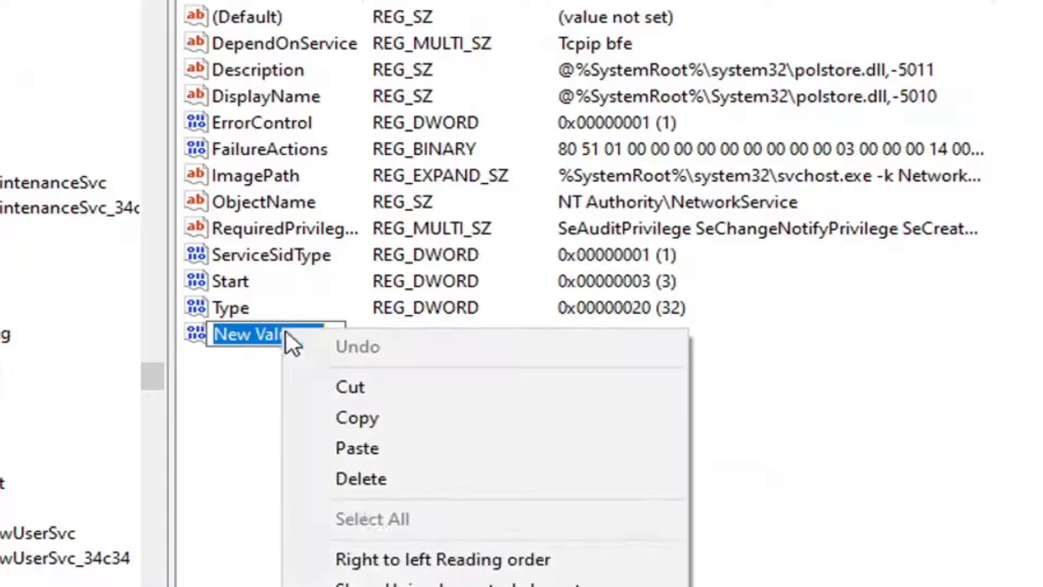
left_click(356, 449)
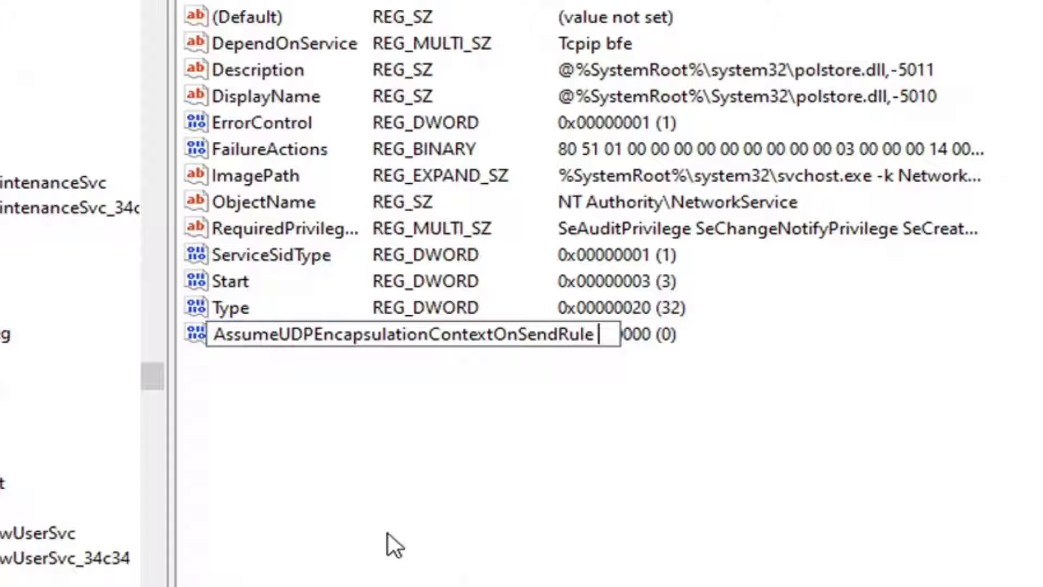
key("Return")
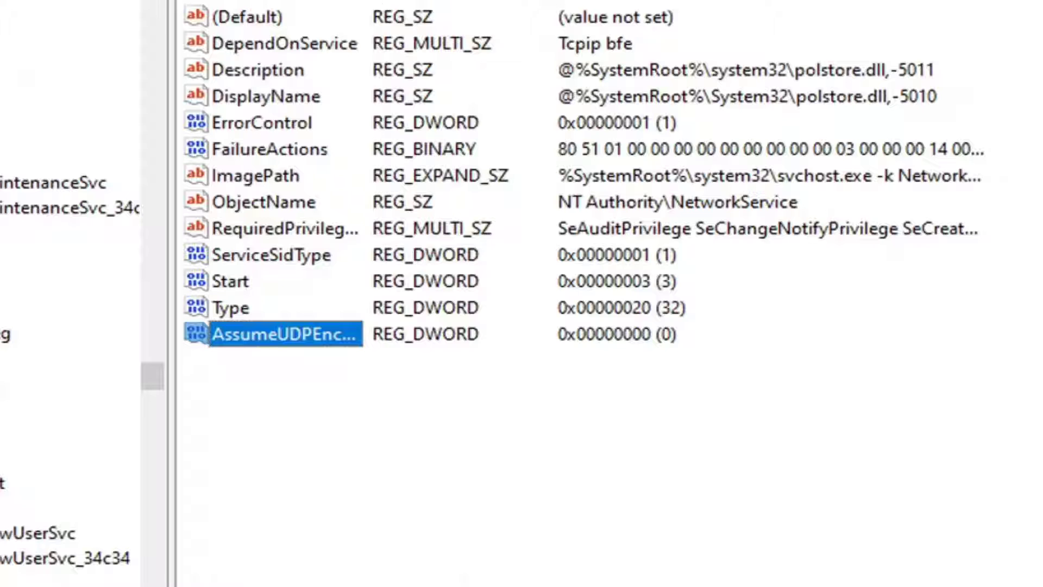
left_click_drag(365, 5, 622, 6)
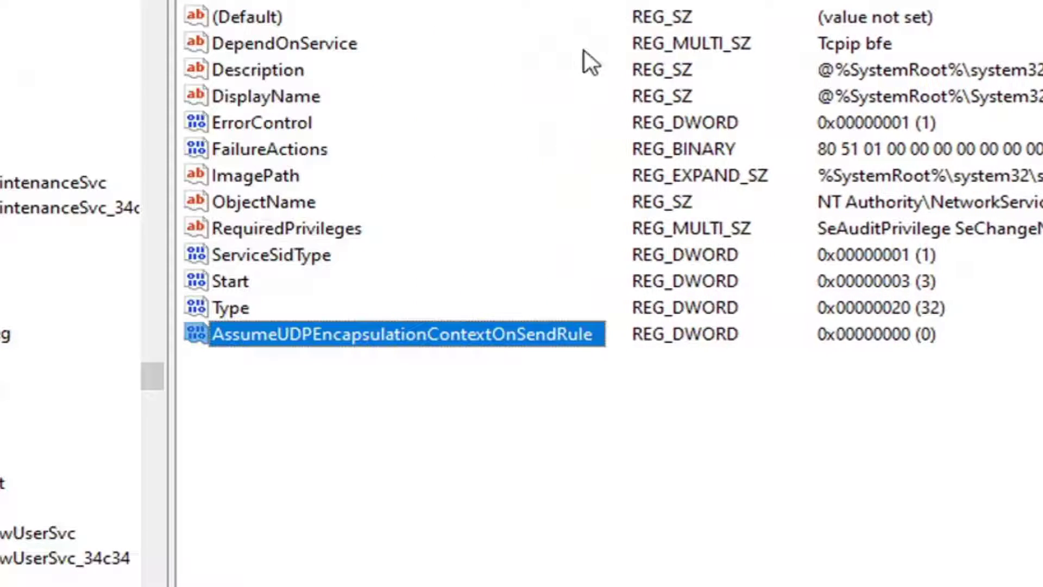
Set AssumeUDPEncapsulationContextOnSendRule's value data to 2.
left_click(413, 427)
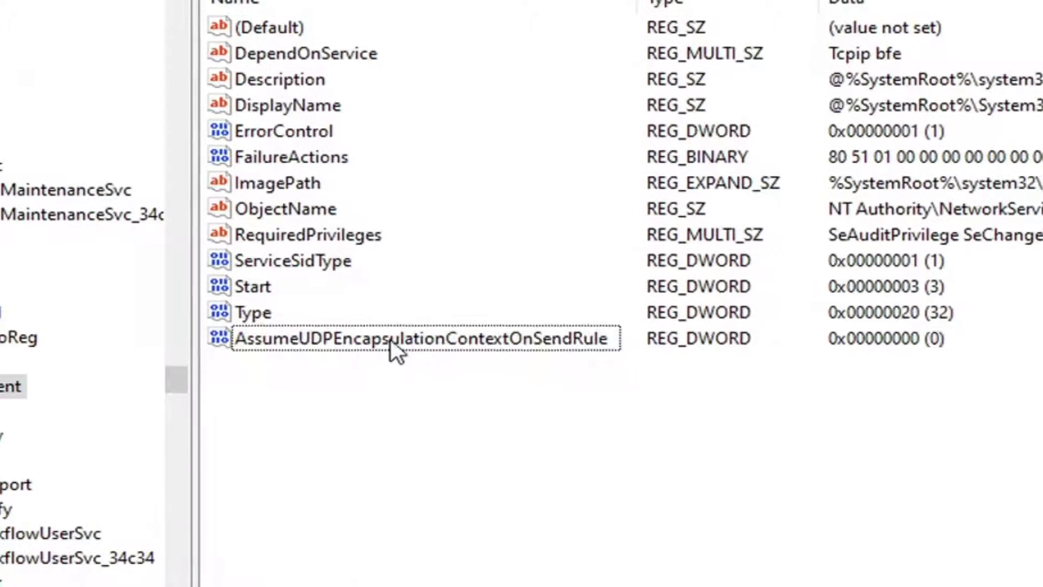
double_click(397, 333)
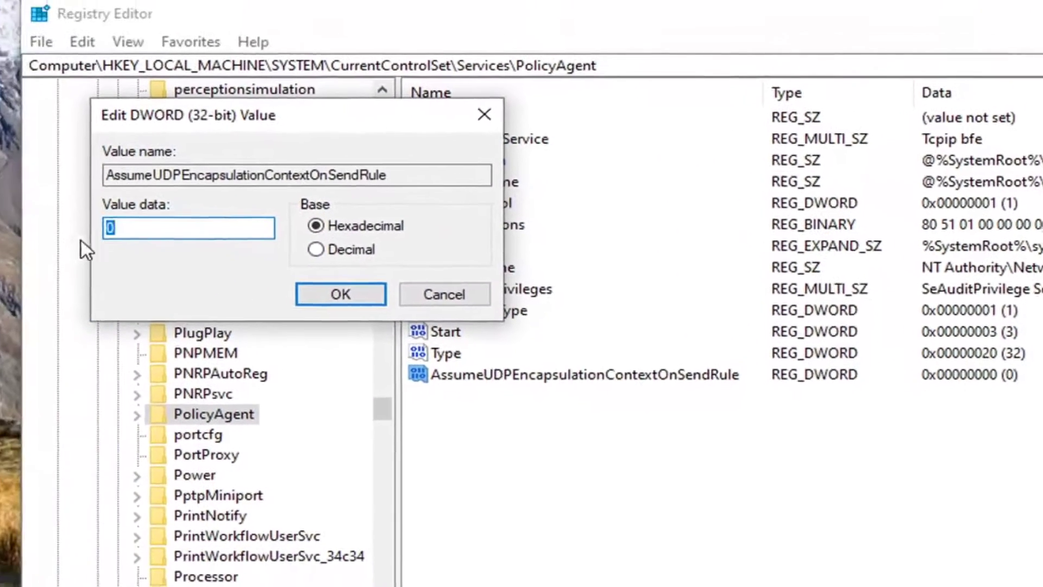
type("2")
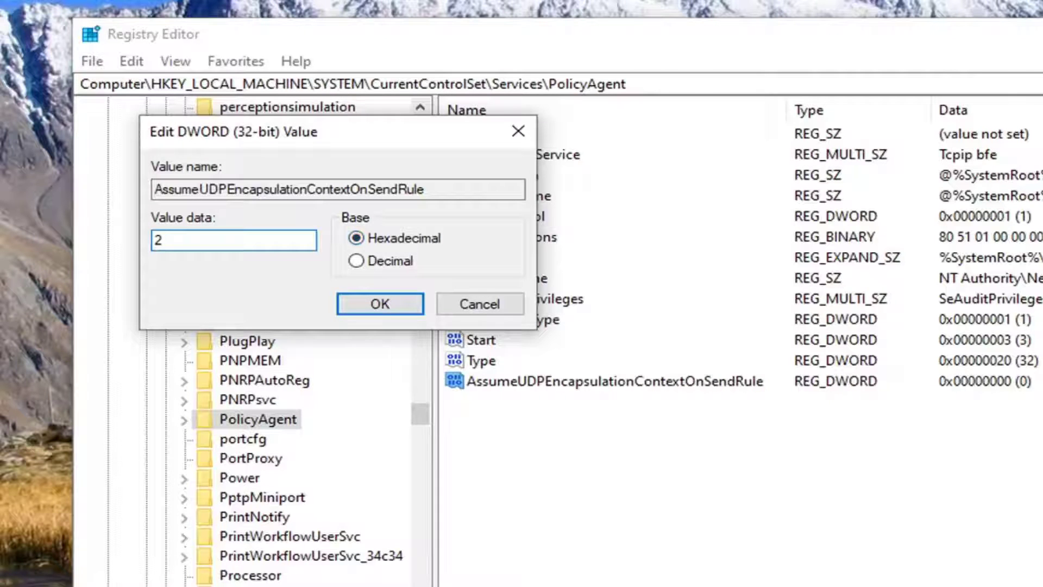
left_click(378, 305)
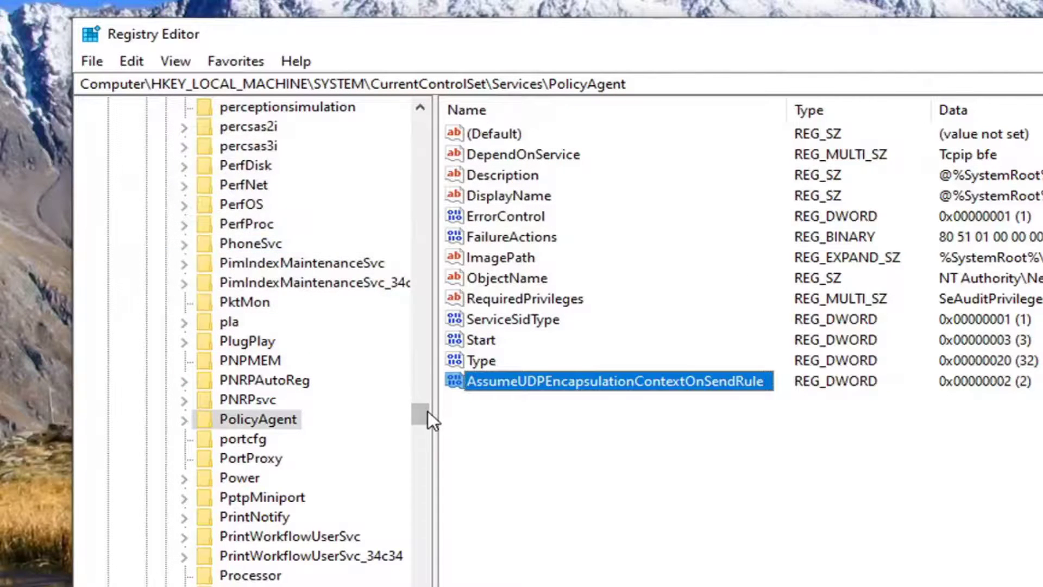
Collapse Services, CurrentControlSet, SYSTEM and HKEY_LOCAL_MACHINE back to the top-level hives.
left_click_drag(428, 410, 418, 167)
scroll(252, 328, "up", 20)
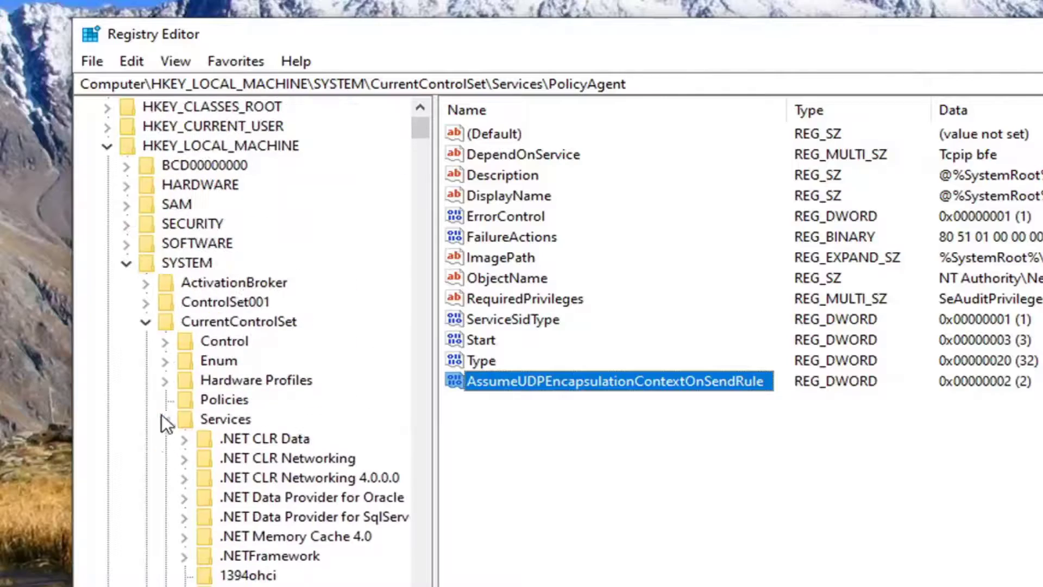
left_click(164, 418)
left_click(144, 321)
left_click(126, 282)
left_click(107, 166)
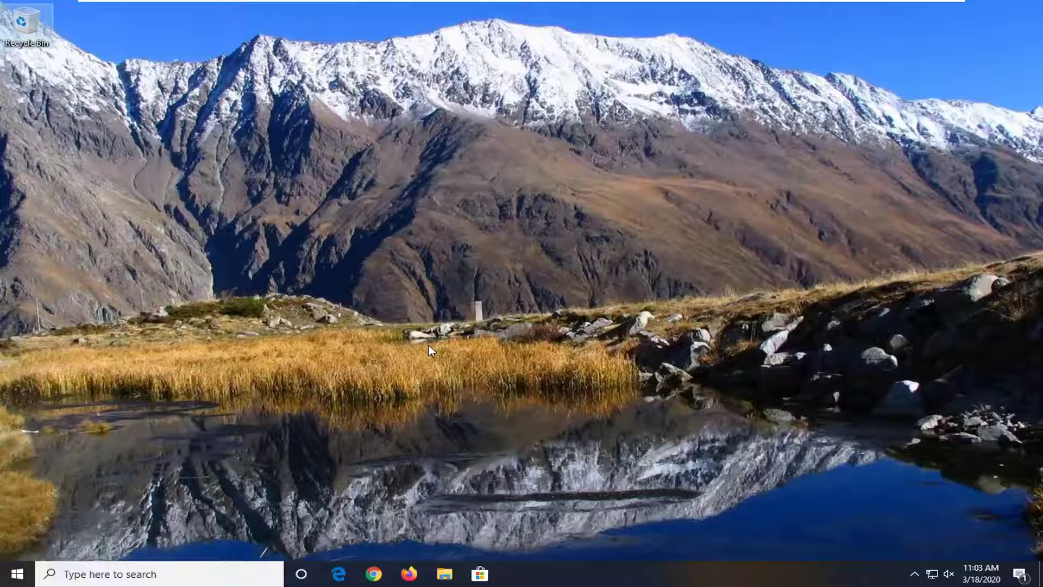
Search 'network reset' from Start and open the Network reset settings page.
left_click(16, 573)
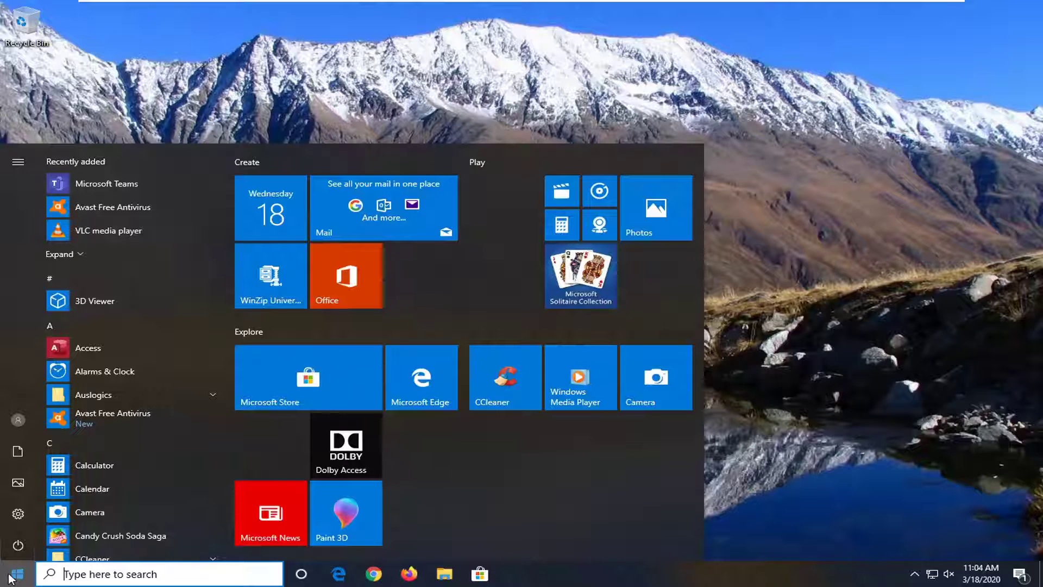
type("n")
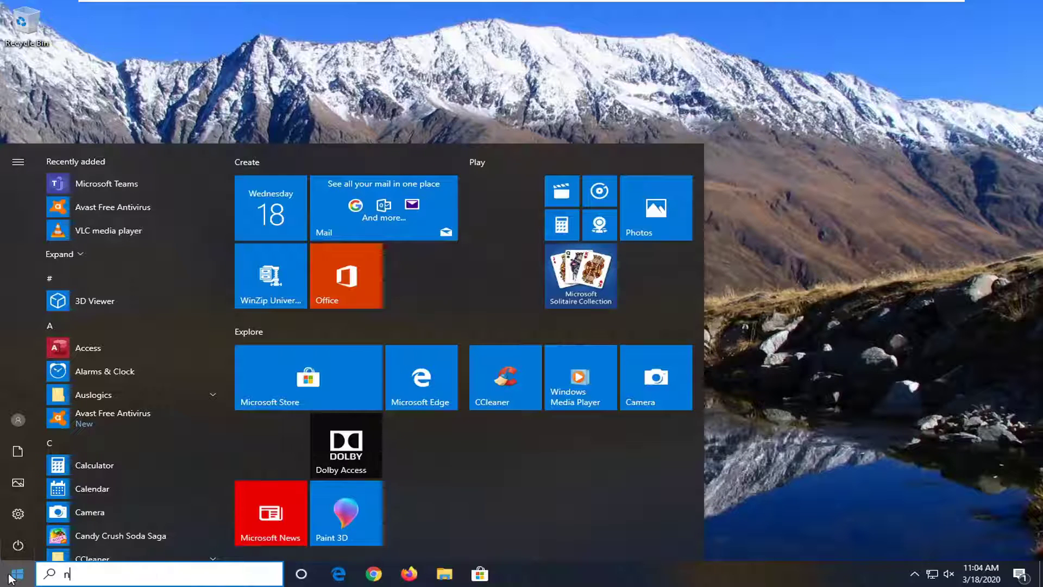
type("etwork res")
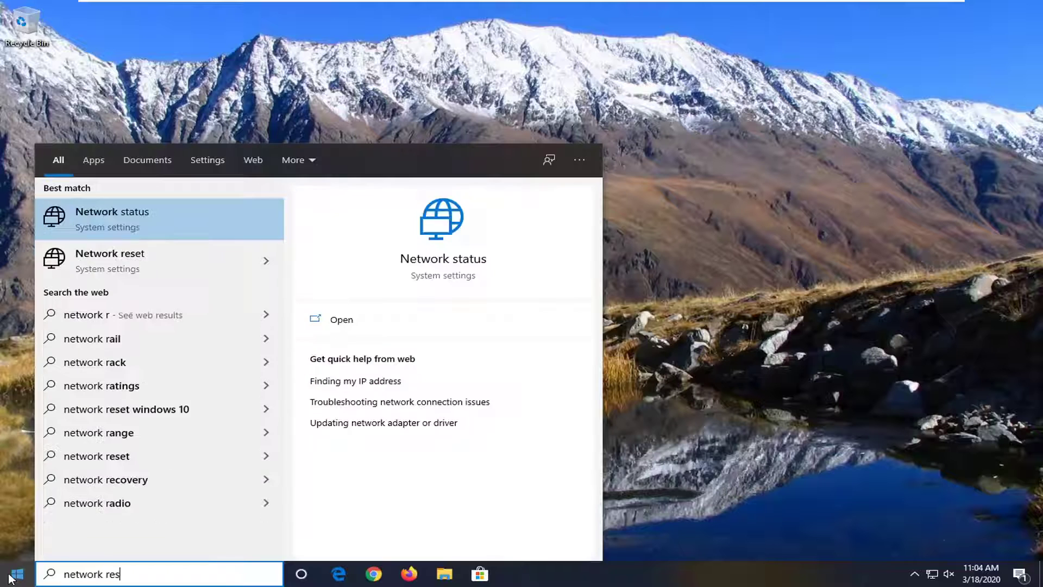
type("et")
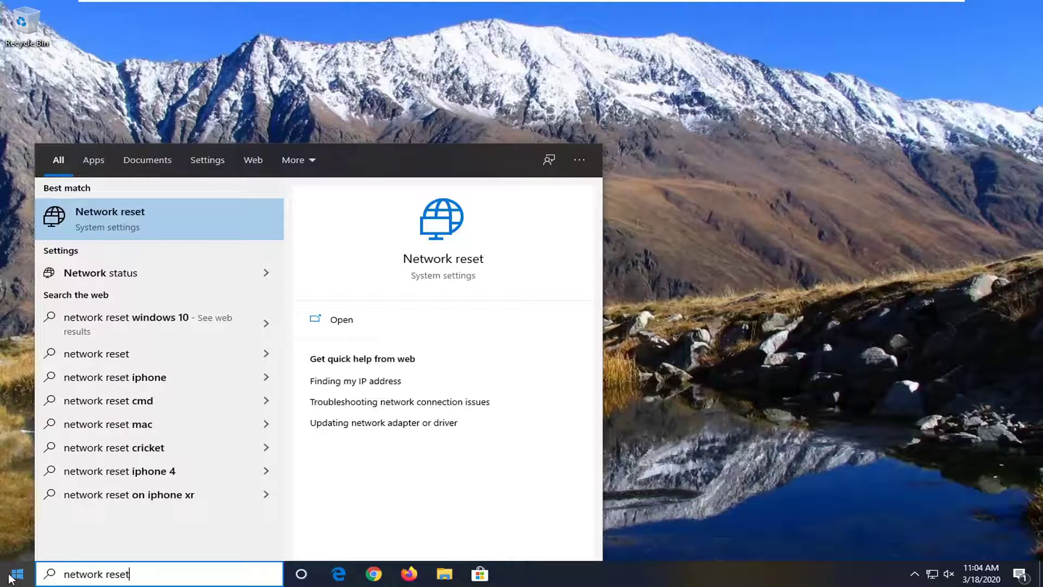
left_click(126, 228)
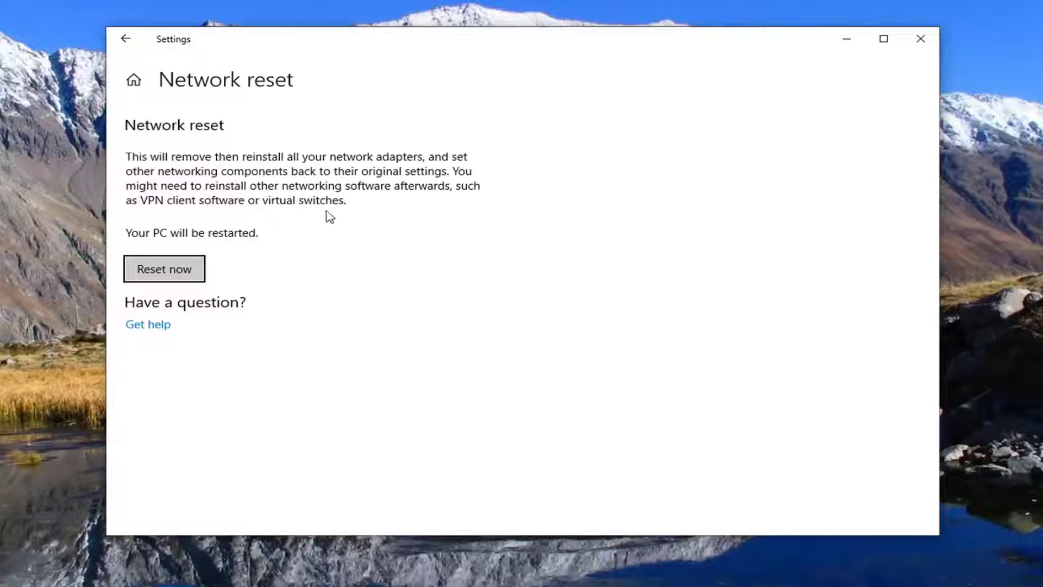
Reset the network settings now, confirm with Yes, and dismiss the sign-out notice.
left_click(185, 278)
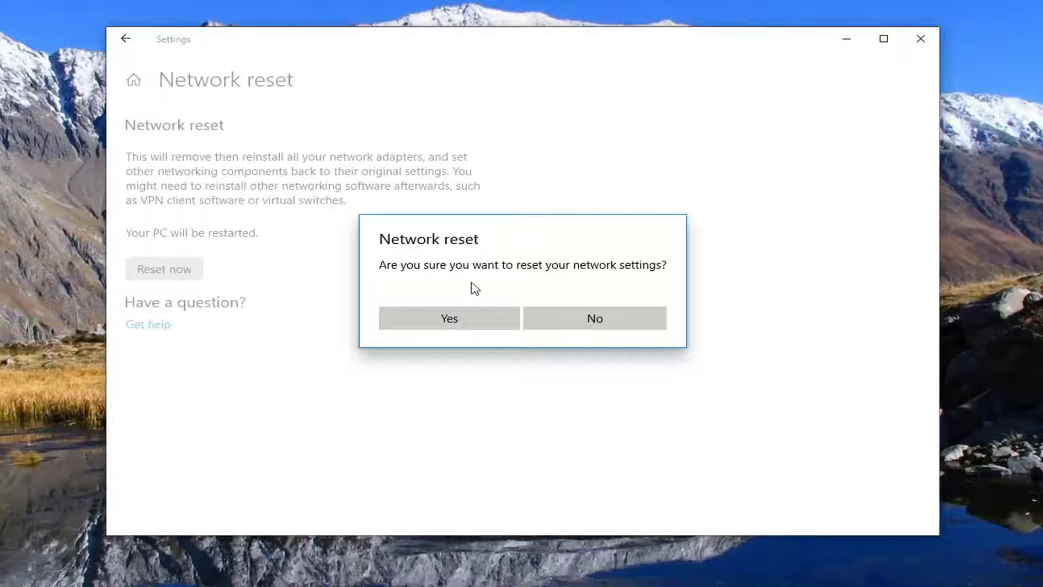
left_click(446, 325)
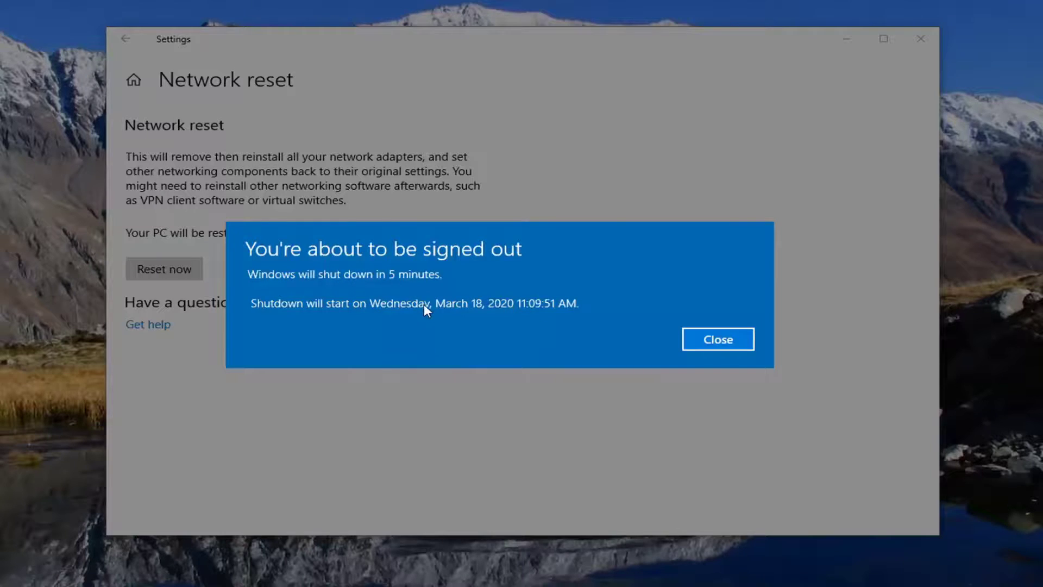
left_click(697, 338)
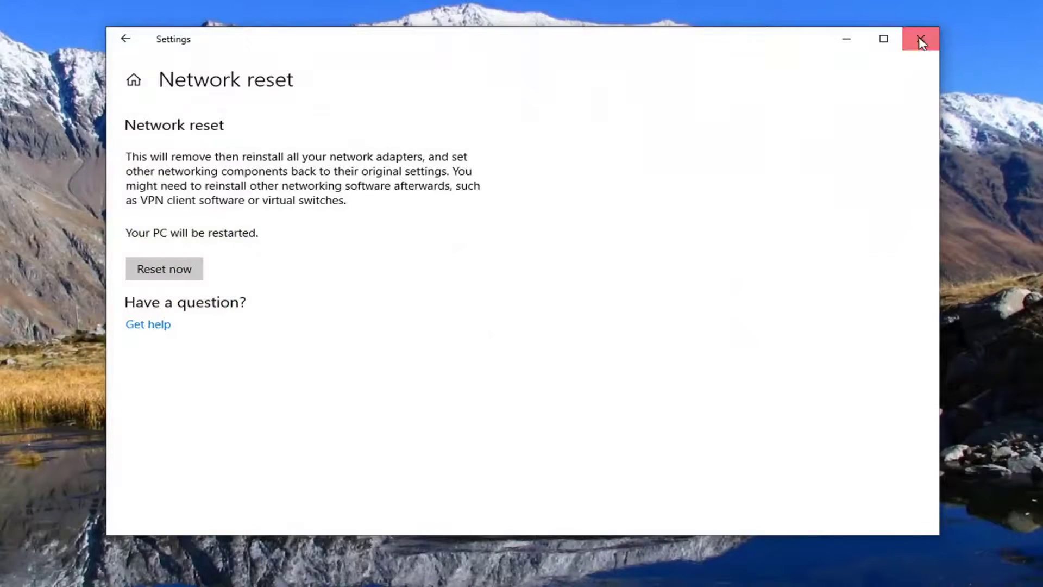